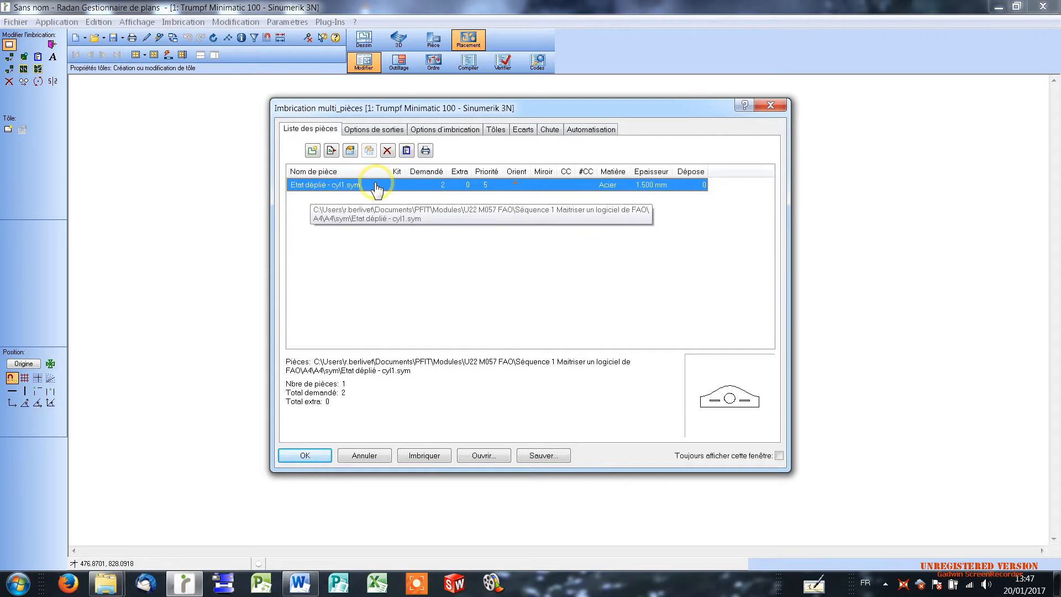
# Step: Remove Etat déplié - cyl1 from the nesting parts list and add Etat déplié - Pièce2 with a wanted quantity of 2
pyautogui.click(387, 152)
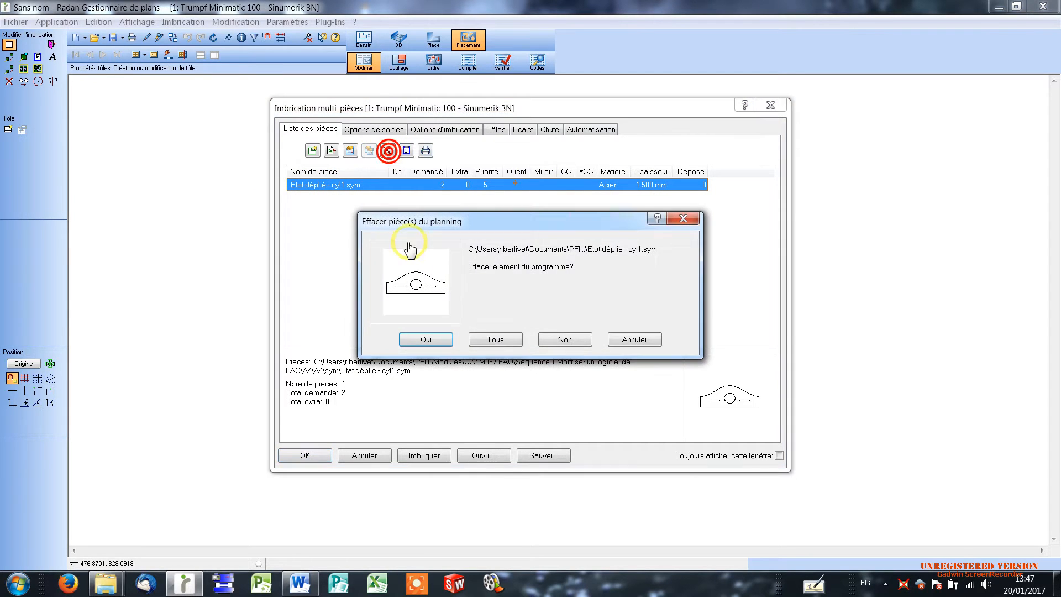
pyautogui.click(436, 341)
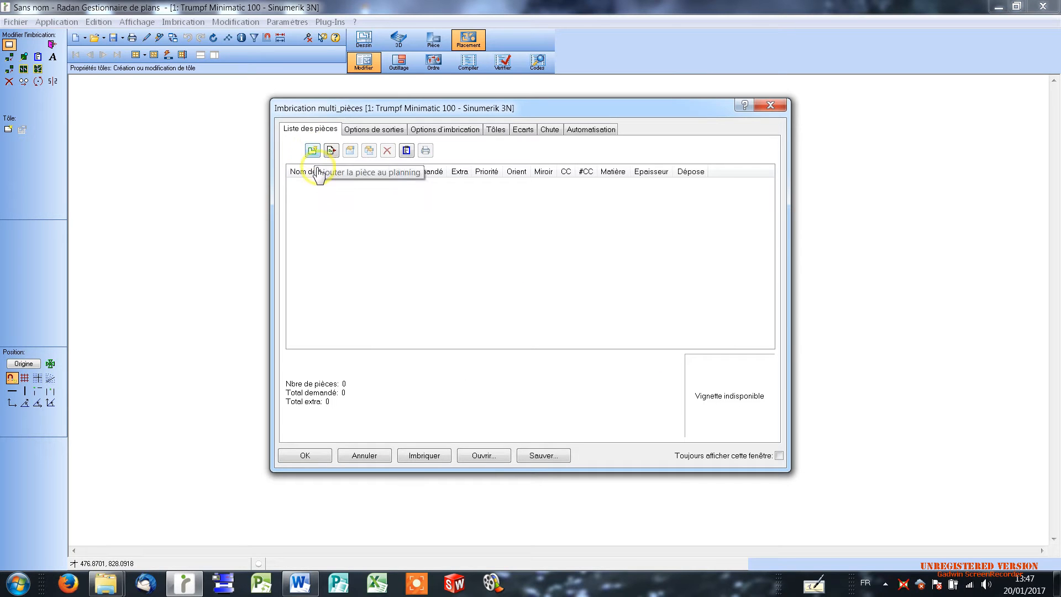
pyautogui.click(313, 152)
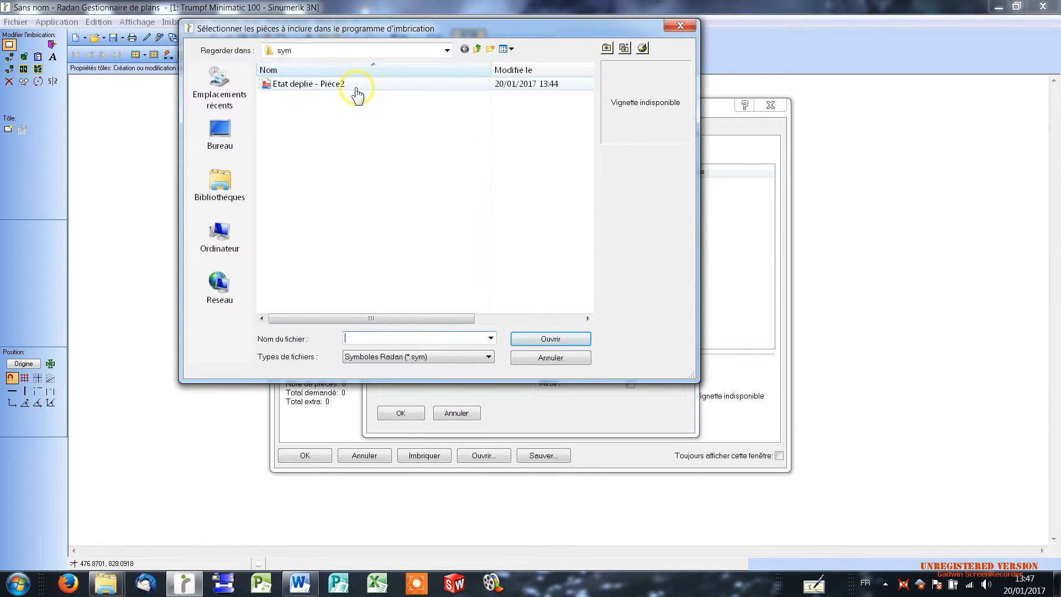
pyautogui.click(313, 85)
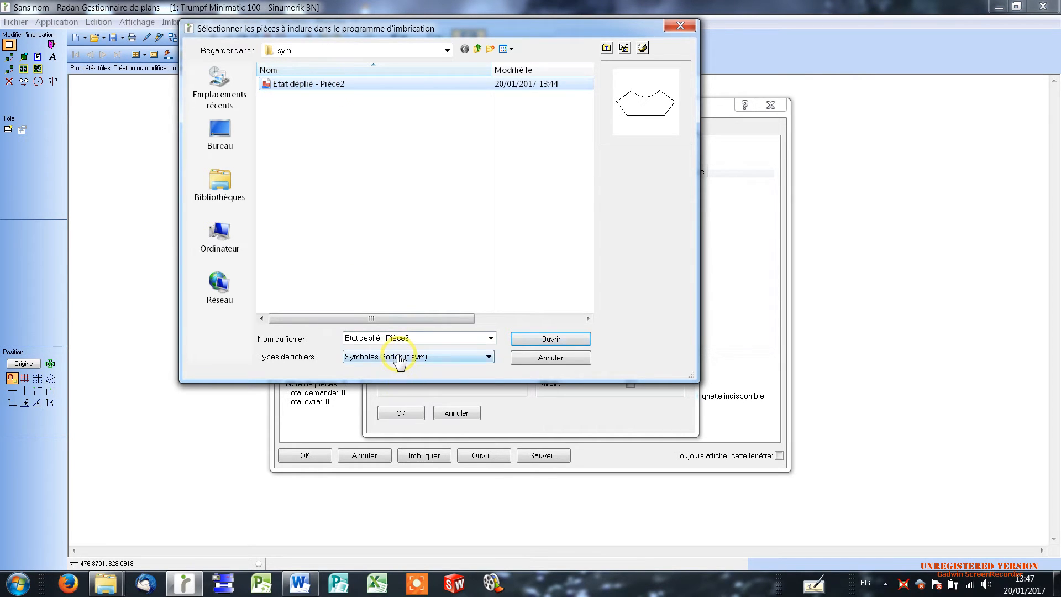
pyautogui.click(519, 342)
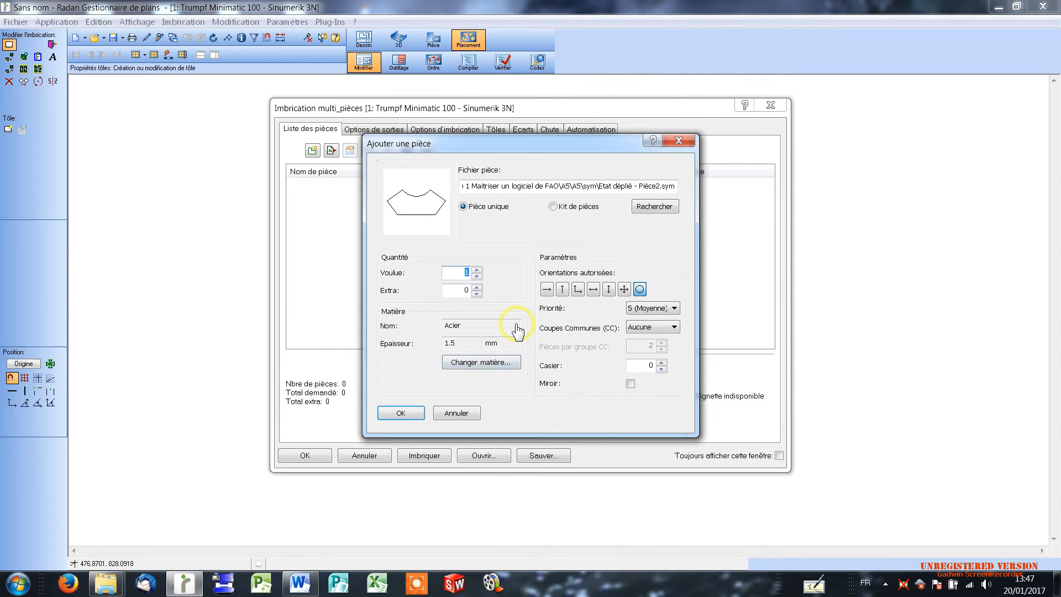
pyautogui.click(476, 269)
pyautogui.moveTo(641, 299)
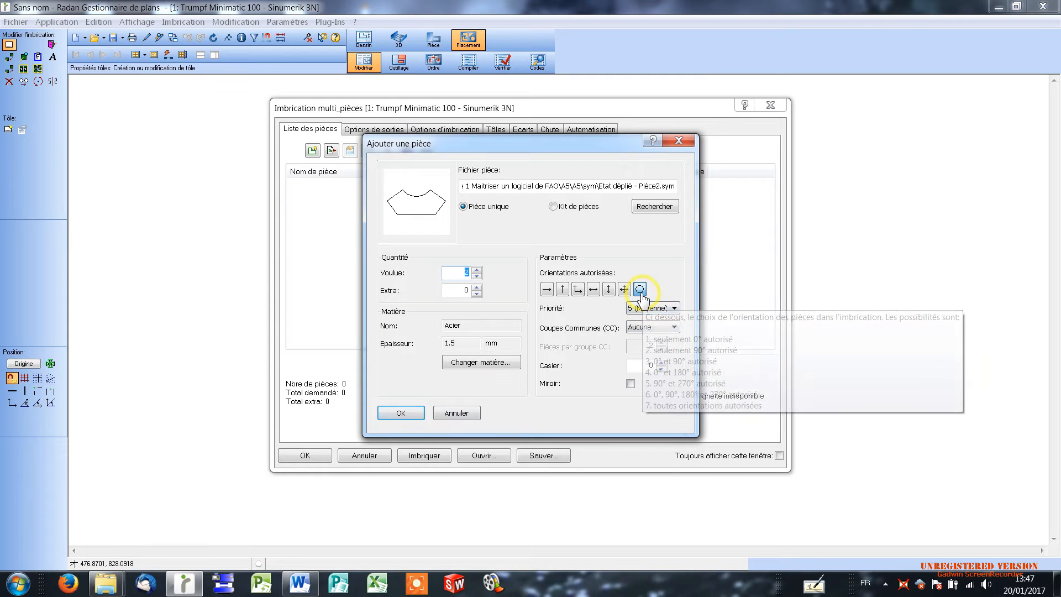
pyautogui.click(402, 414)
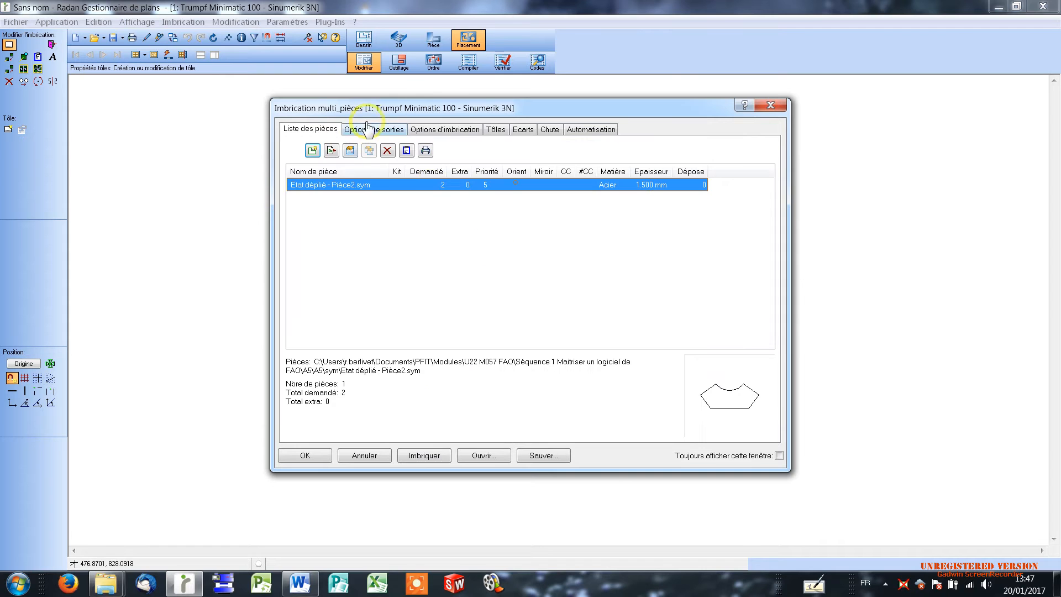
# Step: Add the part Etat déplié - cyl1 from the A4\A4\sym folder to the nesting list with a wanted quantity of 2
pyautogui.click(312, 152)
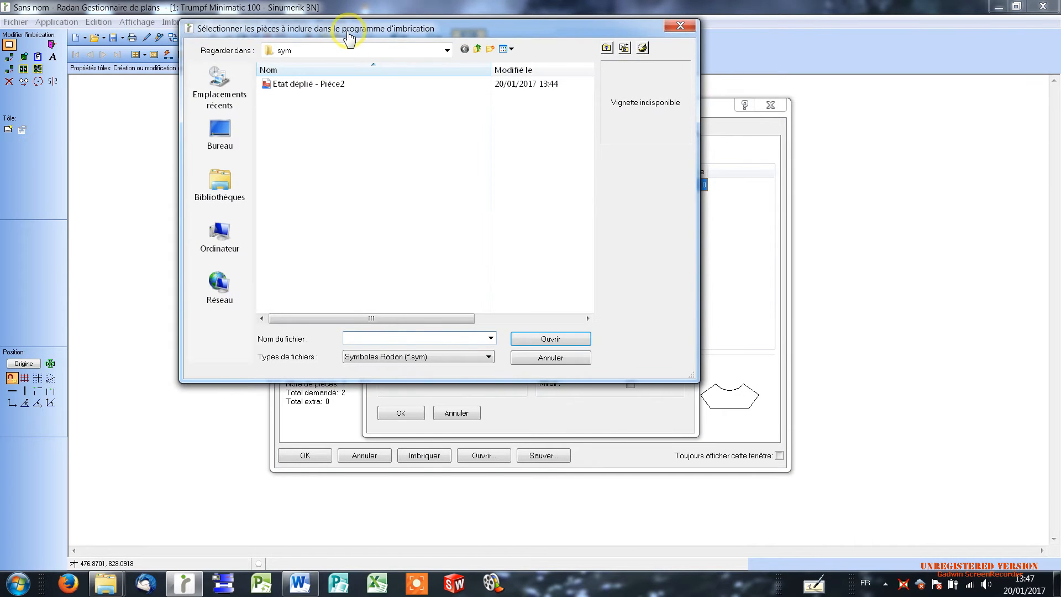
pyautogui.click(443, 51)
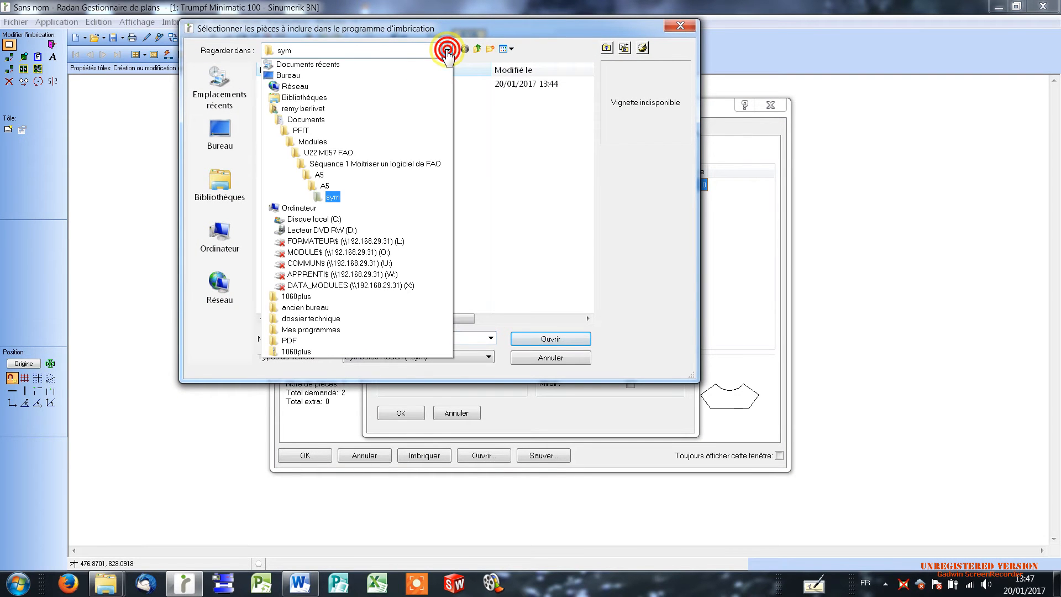
pyautogui.click(328, 164)
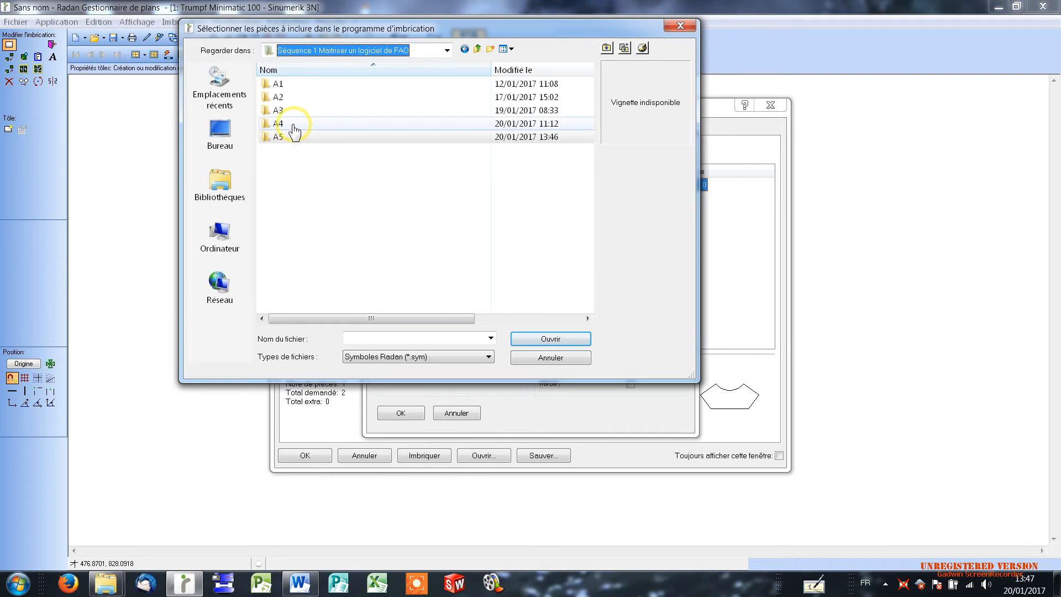
pyautogui.doubleClick(293, 124)
pyautogui.doubleClick(269, 83)
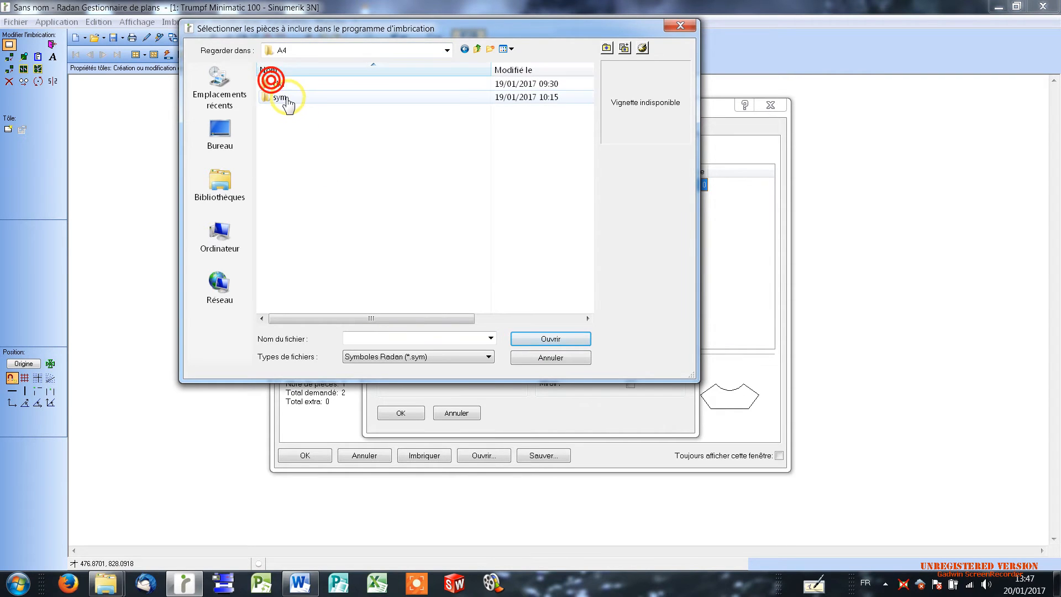
pyautogui.doubleClick(284, 98)
pyautogui.click(318, 86)
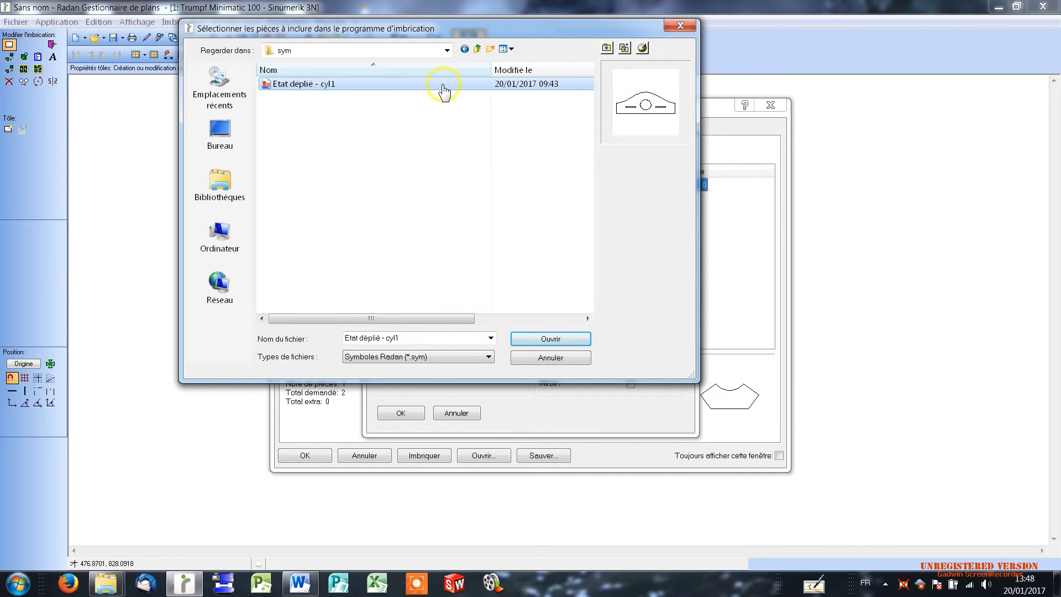
pyautogui.click(551, 341)
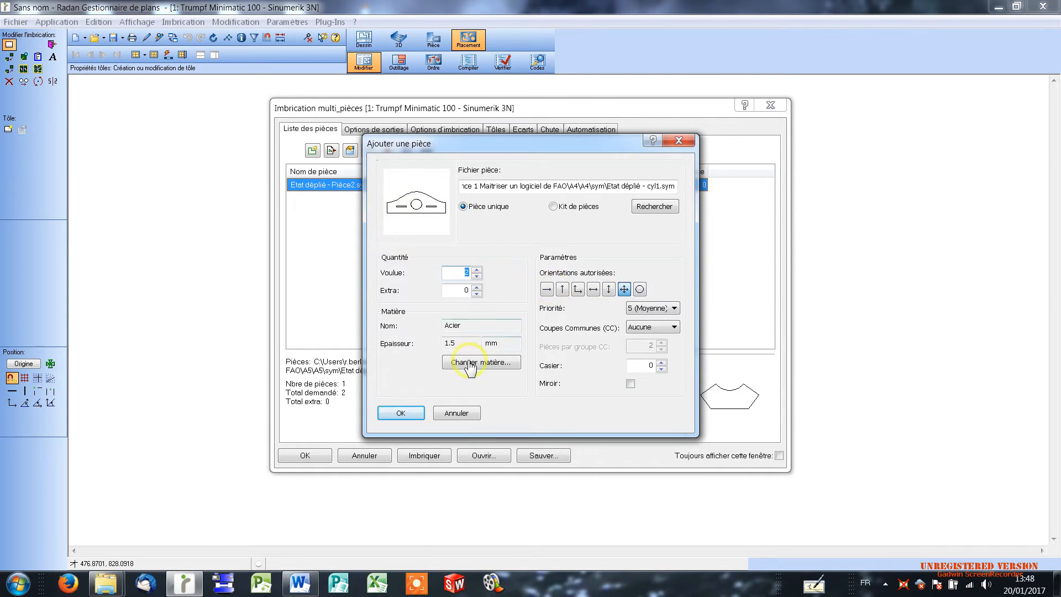
pyautogui.click(399, 414)
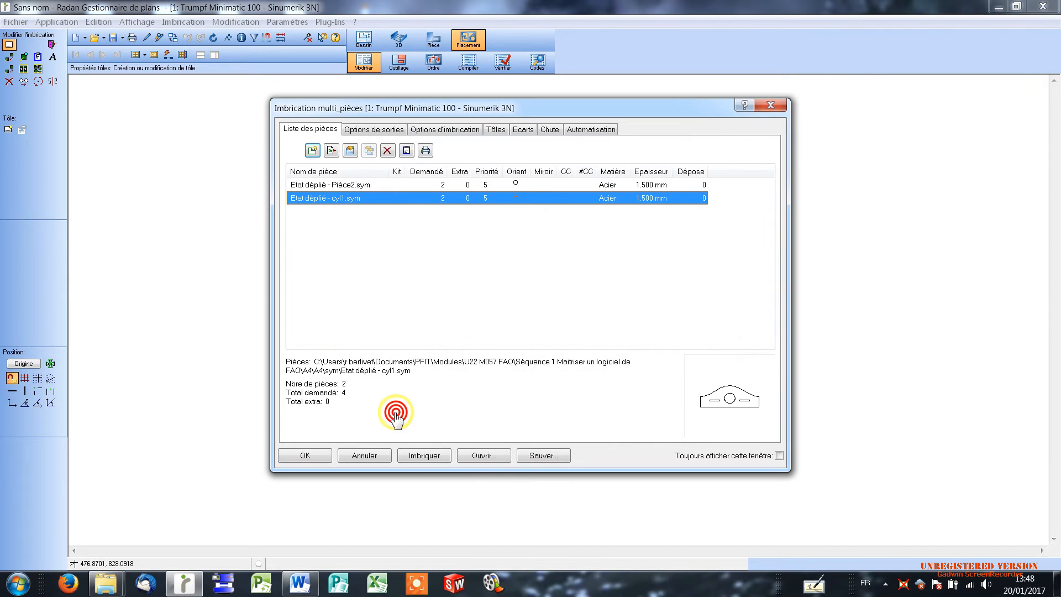
# Step: Name the nesting output "imbrication surf cyl" and set the next nesting number to 1
pyautogui.click(371, 127)
pyautogui.click(518, 170)
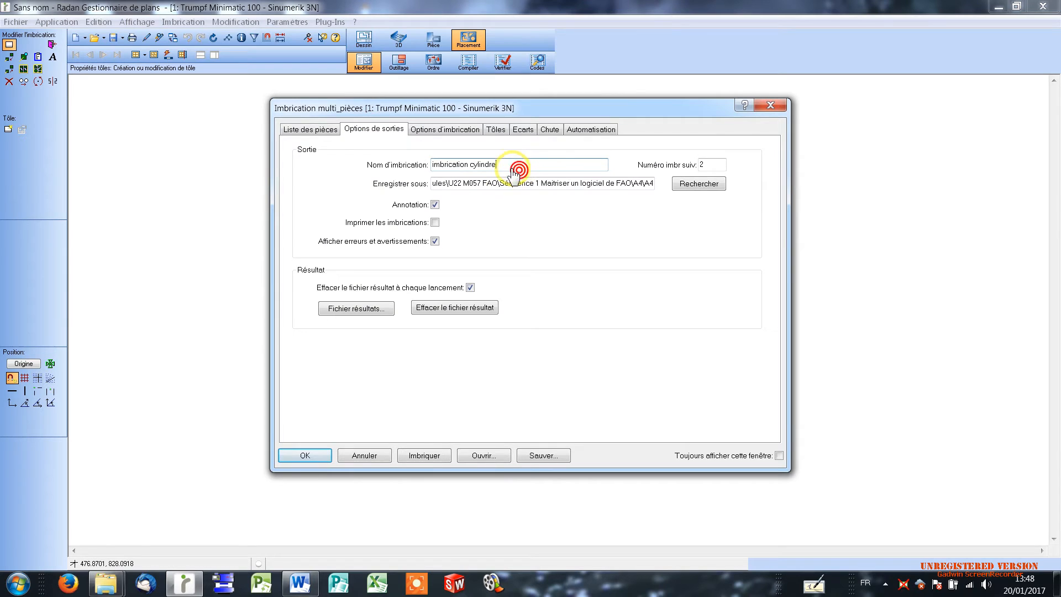
pyautogui.doubleClick(495, 164)
pyautogui.doubleClick(713, 161)
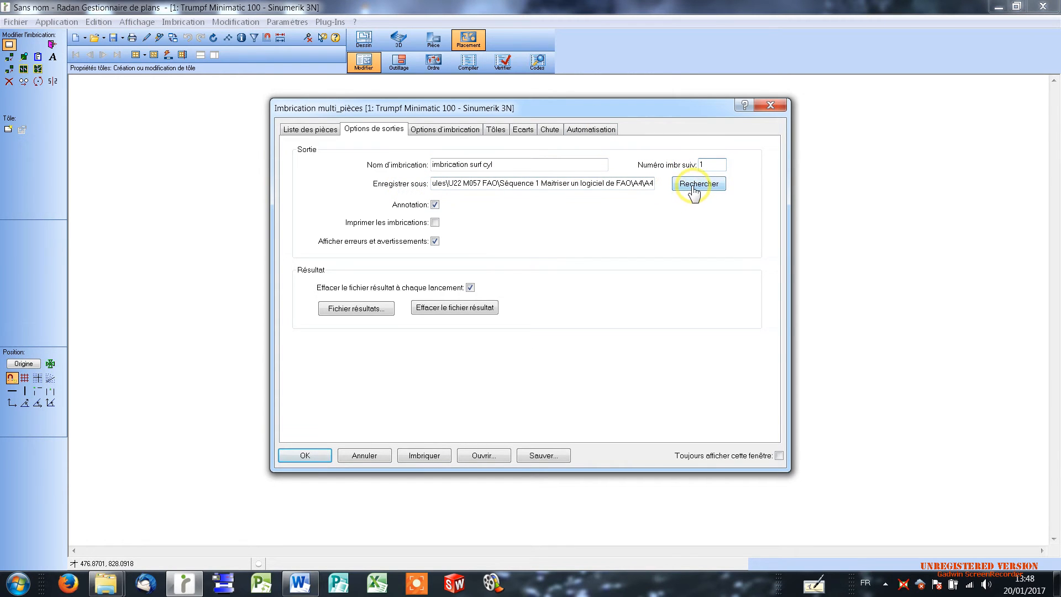
# Step: Choose the inner A5 folder under Séquence 1, A5 as the save location for the nestings
pyautogui.click(694, 187)
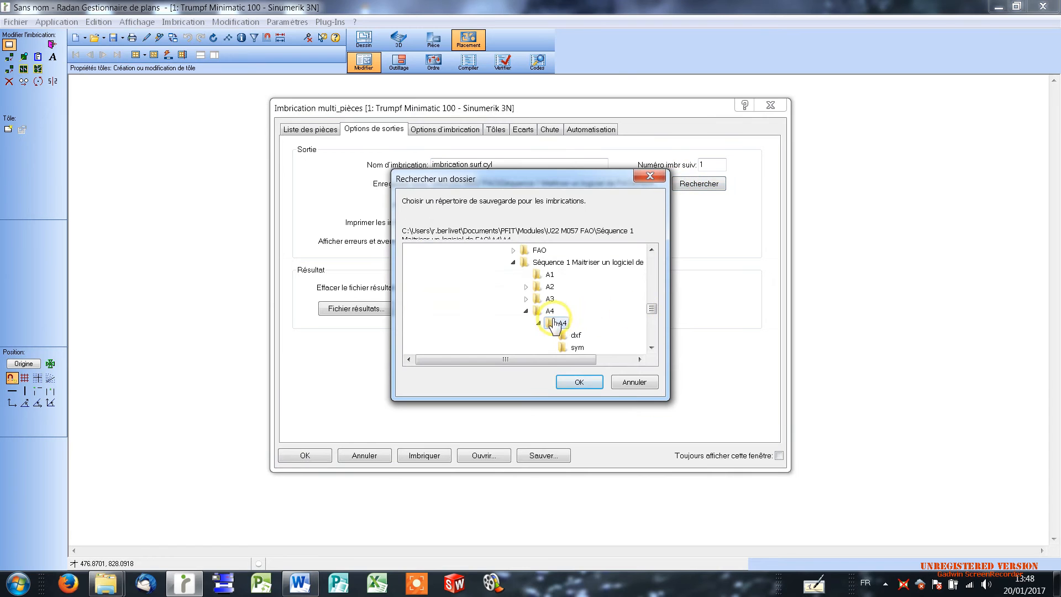
pyautogui.click(525, 312)
pyautogui.click(526, 323)
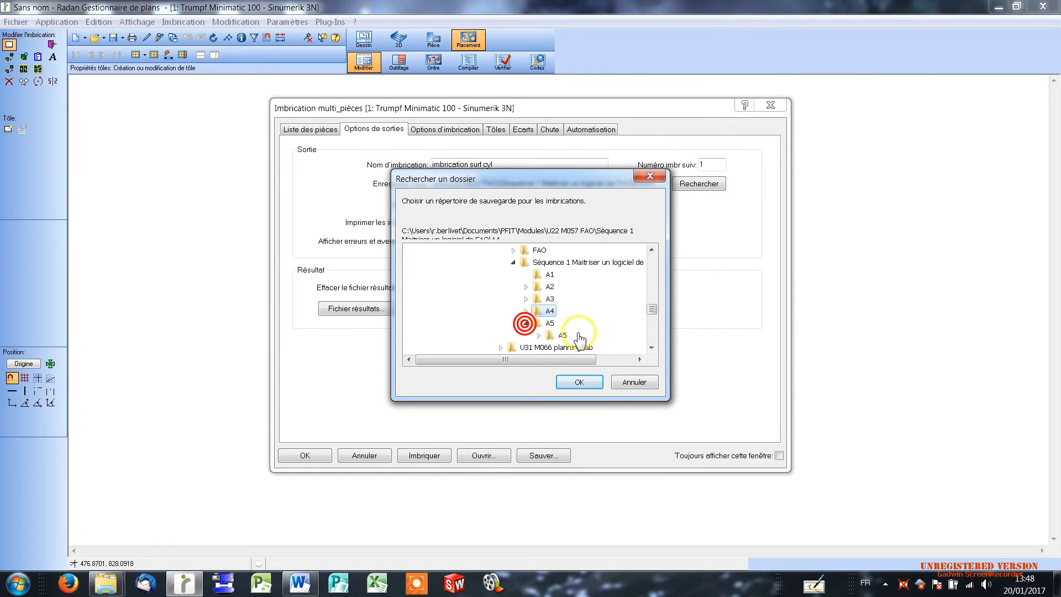
pyautogui.click(549, 325)
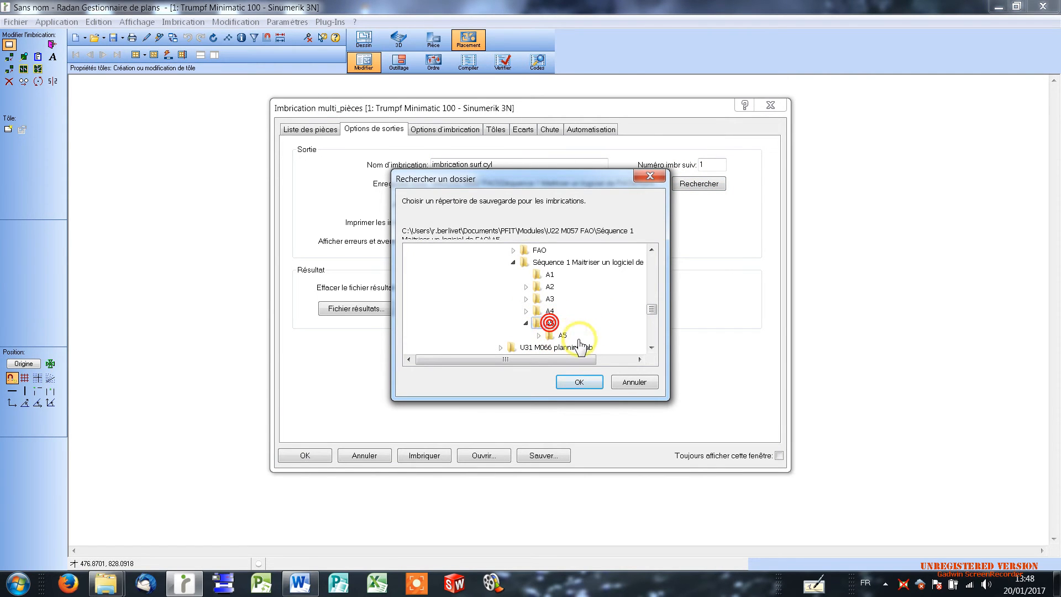
pyautogui.click(562, 335)
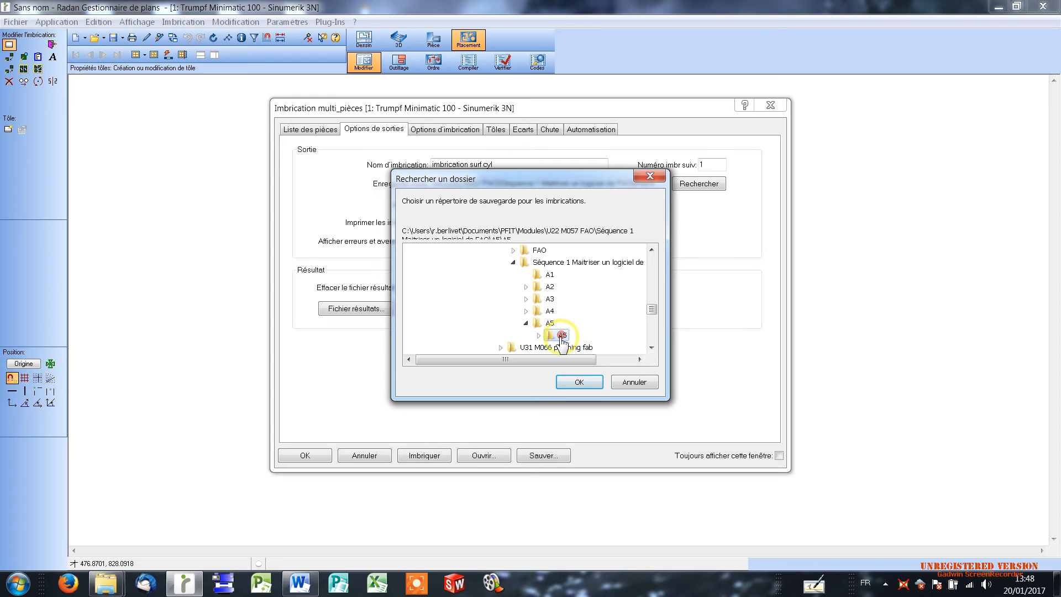
pyautogui.click(580, 383)
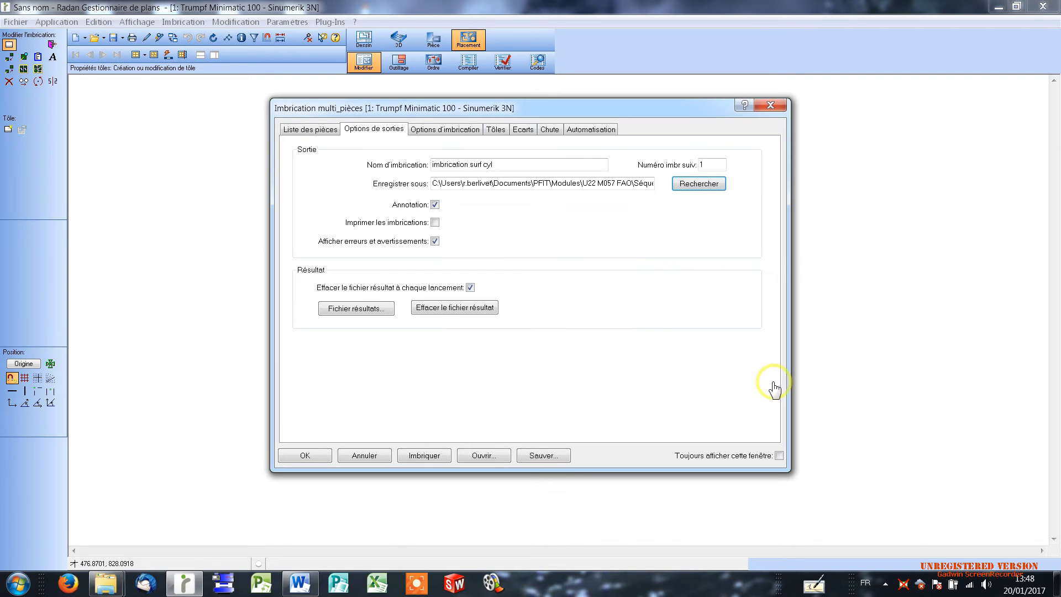
# Step: Review the nesting control options and the sheet's material, thickness and format
pyautogui.click(437, 132)
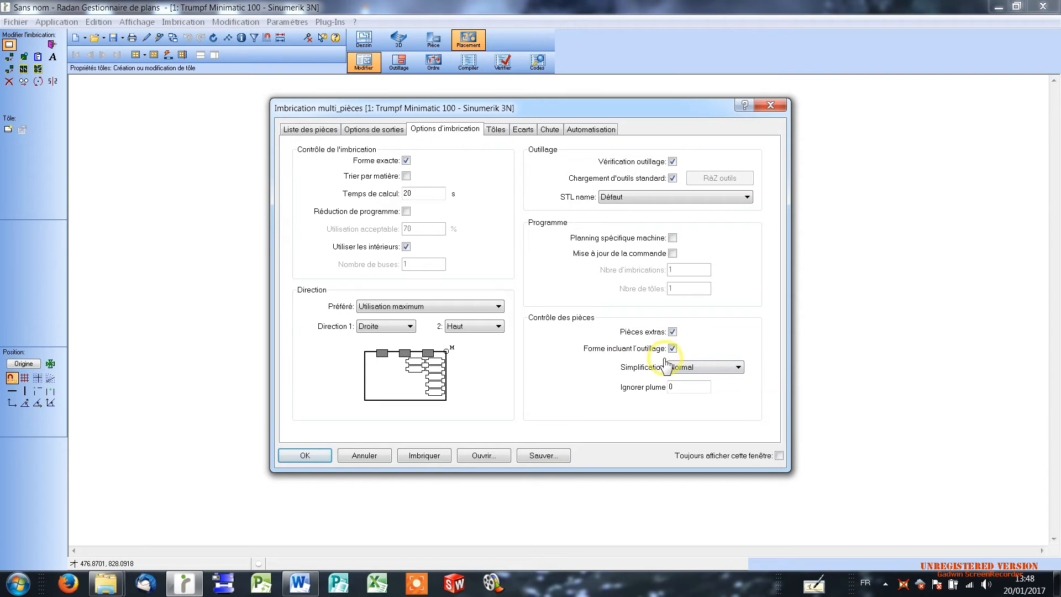
pyautogui.click(495, 132)
pyautogui.click(447, 253)
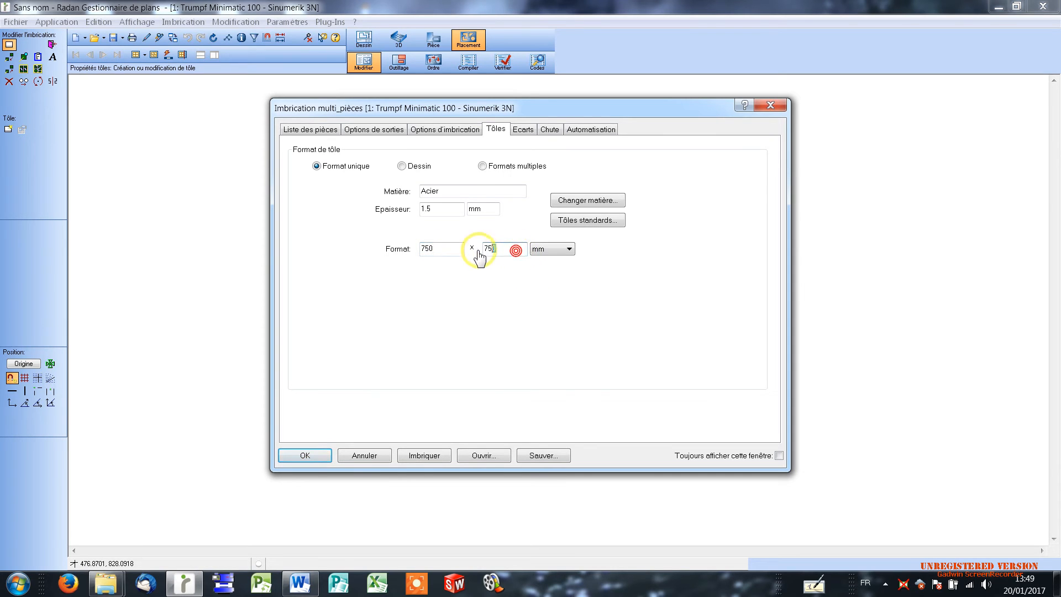
pyautogui.doubleClick(442, 250)
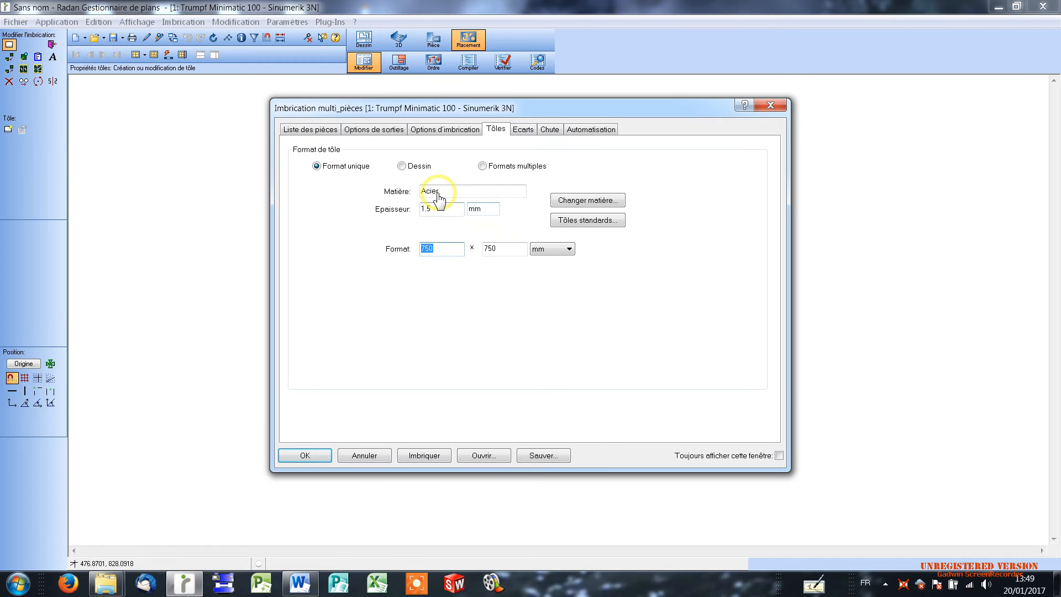
pyautogui.click(440, 209)
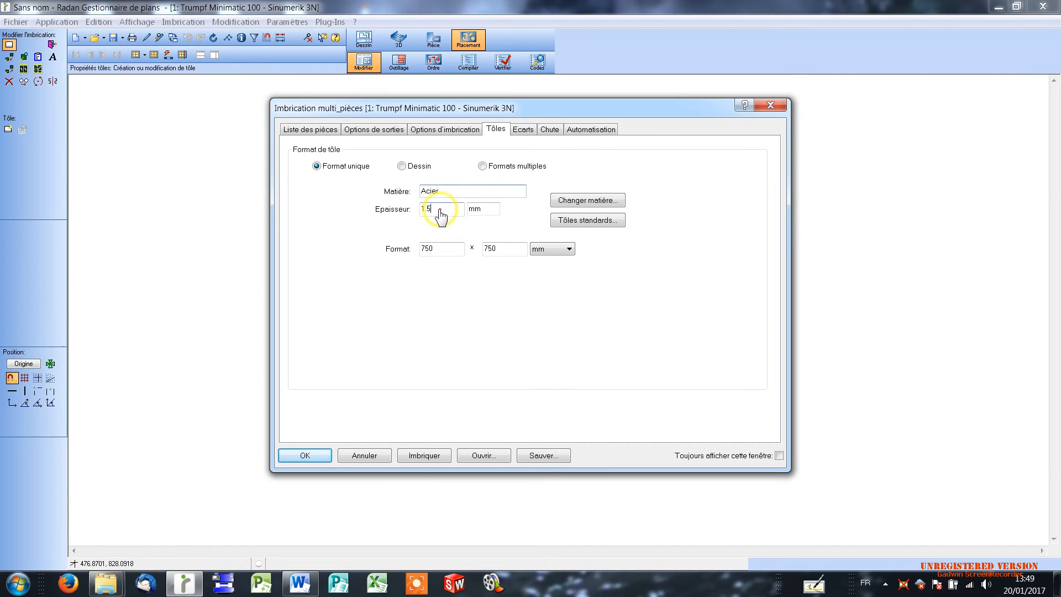
# Step: Review the part spacing, sheet-edge margins and clamp strip settings, along with the offcut and automation options
pyautogui.click(521, 132)
pyautogui.doubleClick(568, 167)
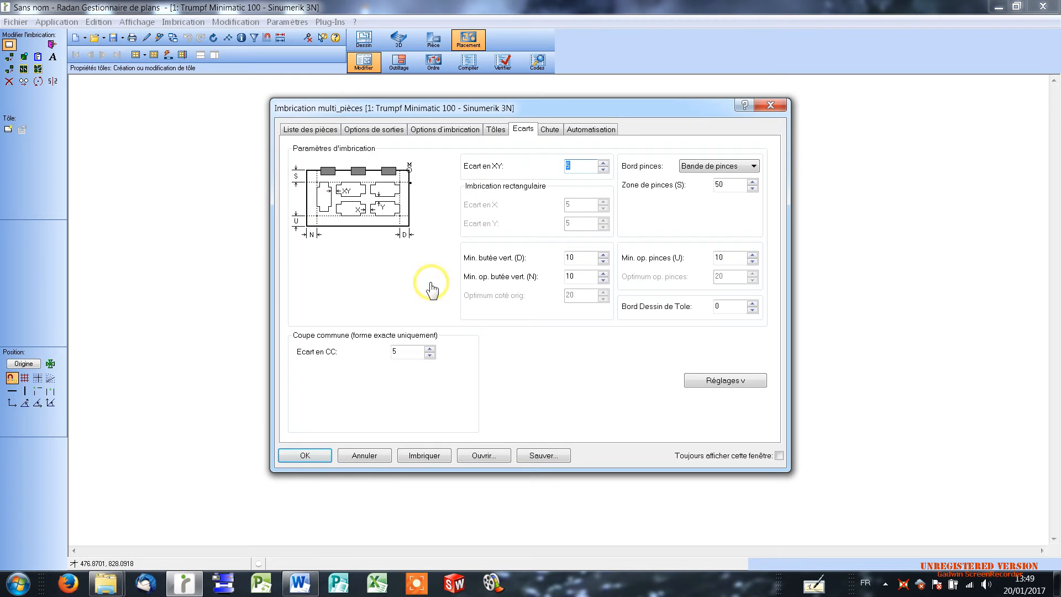
pyautogui.doubleClick(572, 258)
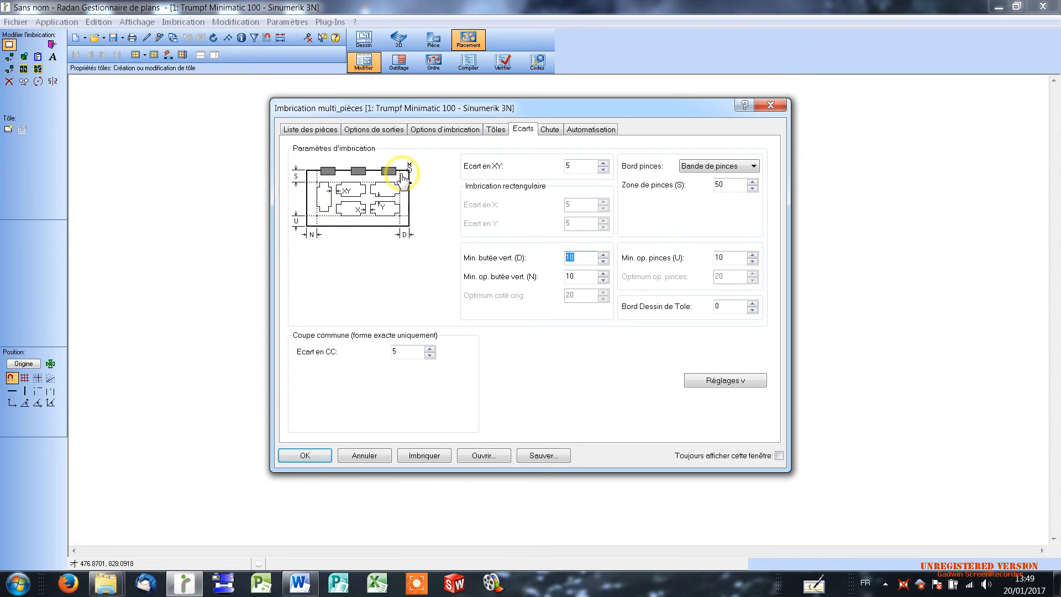
pyautogui.click(733, 257)
pyautogui.click(740, 182)
pyautogui.click(738, 168)
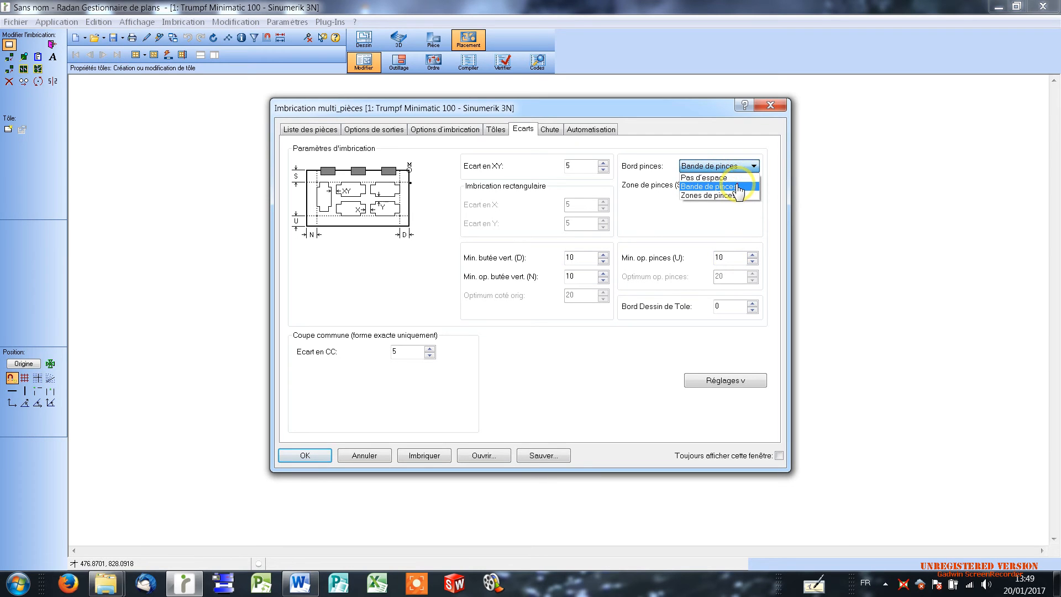
pyautogui.click(736, 186)
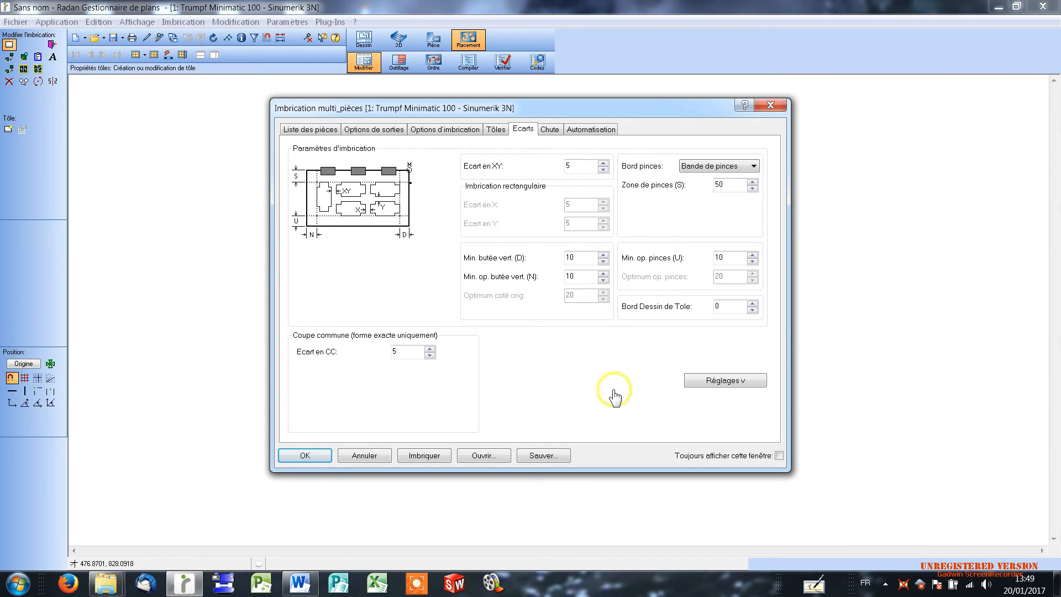
pyautogui.click(549, 129)
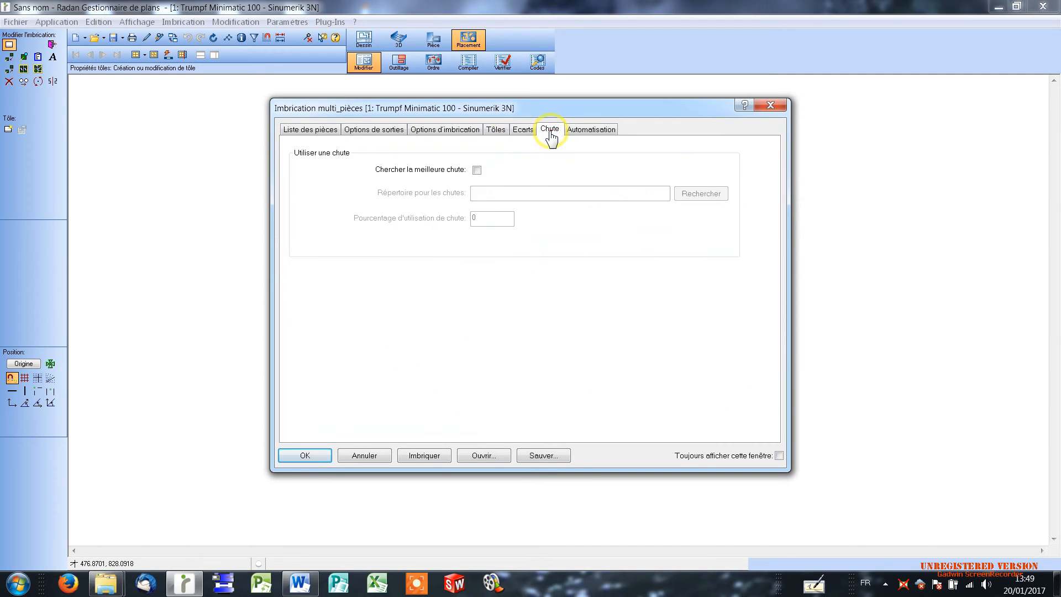
pyautogui.click(589, 131)
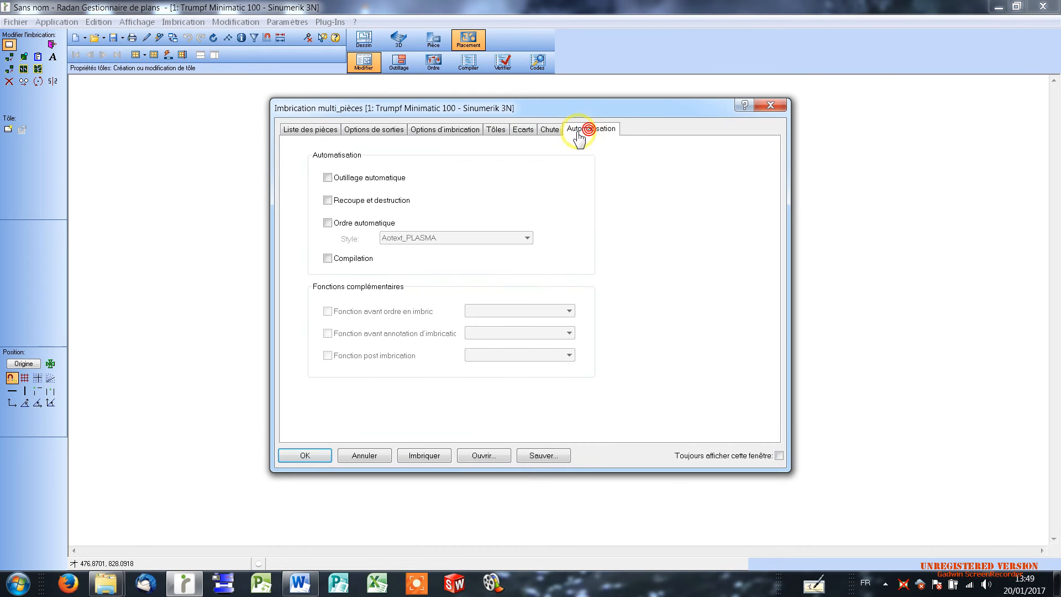
# Step: Generate and accept both sheet nestings, and display the first one, P1 imbrication surf cyl
pyautogui.click(423, 456)
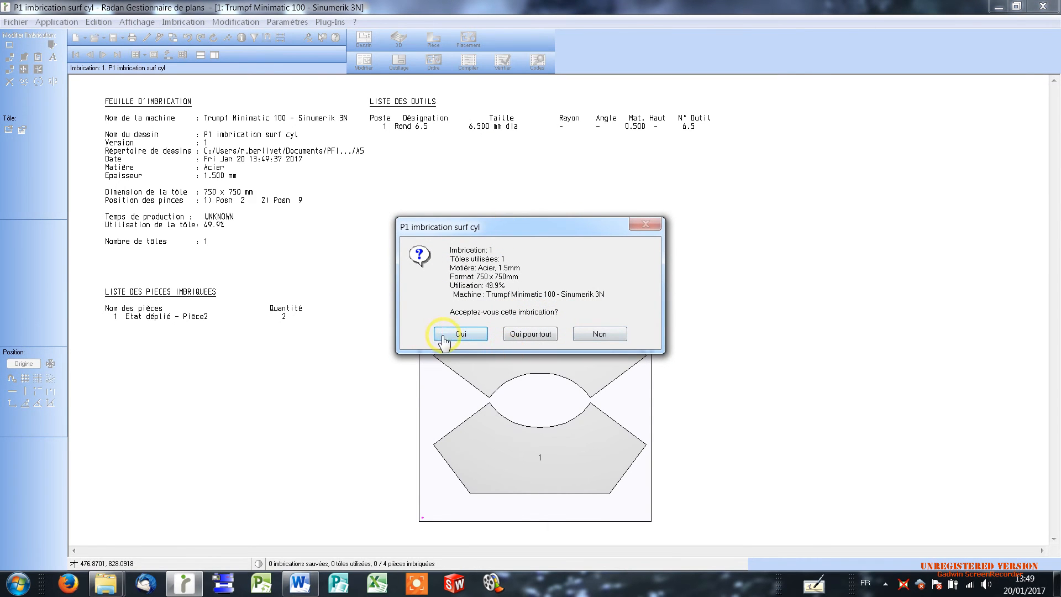
pyautogui.click(461, 338)
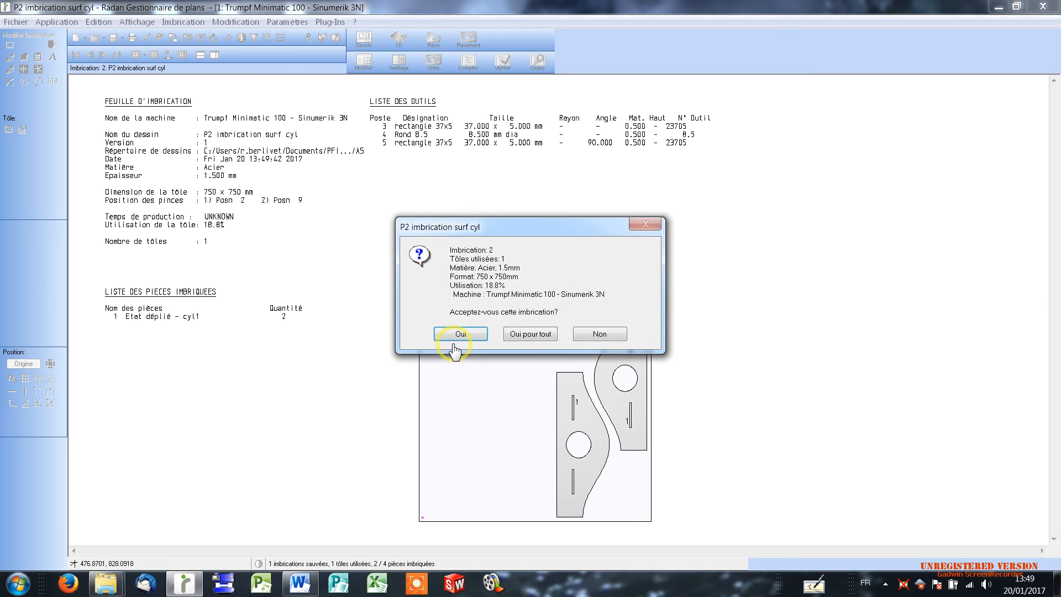
pyautogui.moveTo(512, 226); pyautogui.dragTo(321, 94)
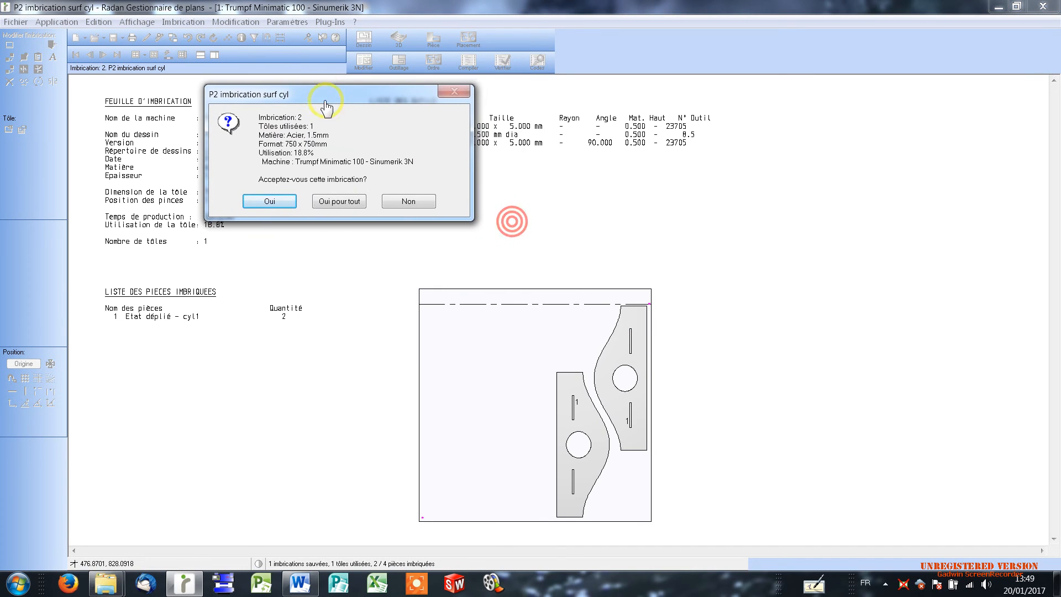
pyautogui.click(273, 202)
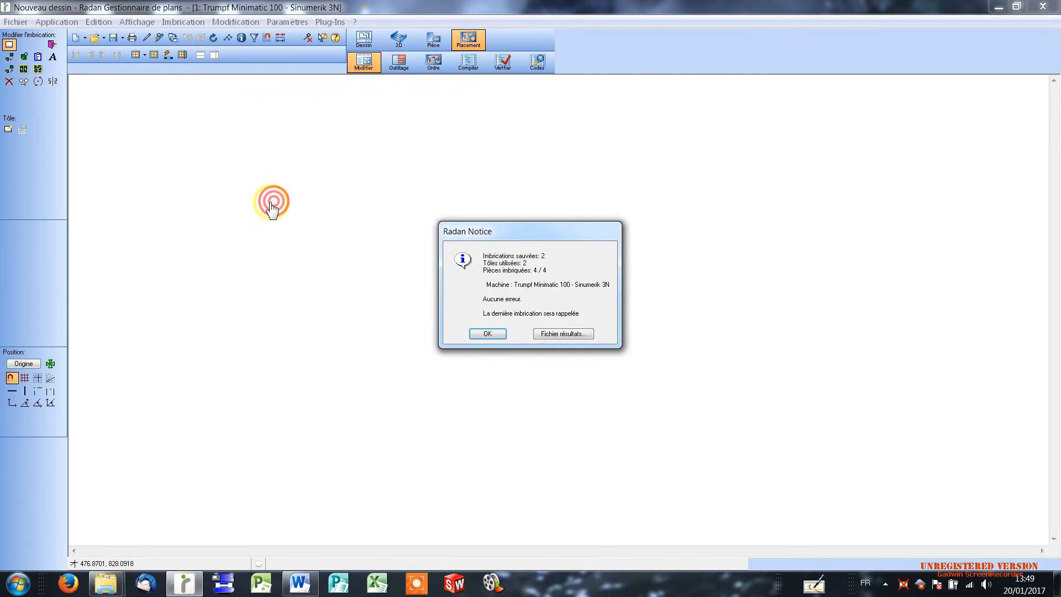
pyautogui.click(485, 334)
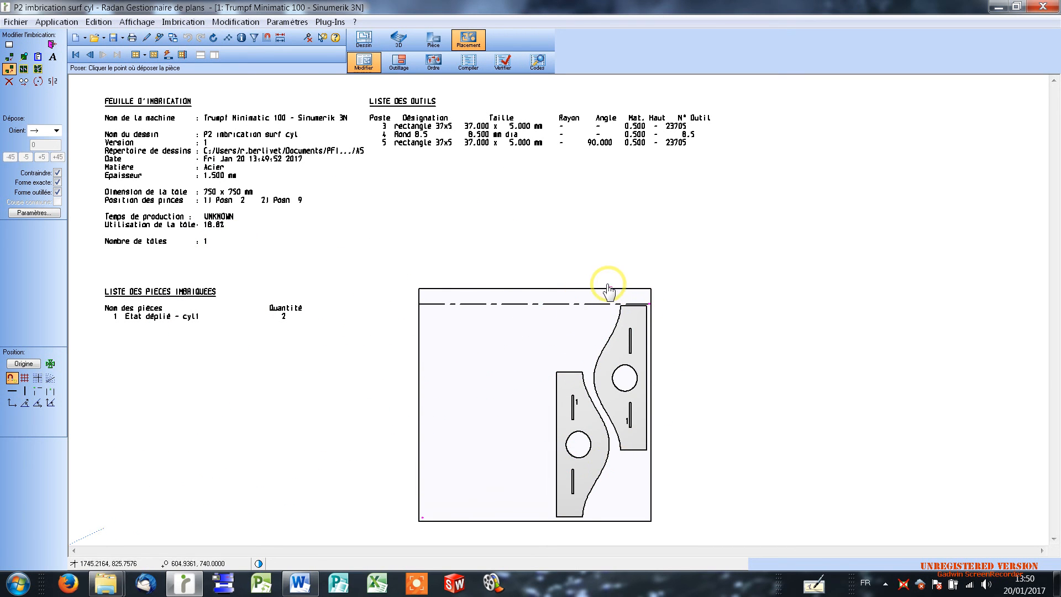
pyautogui.click(89, 55)
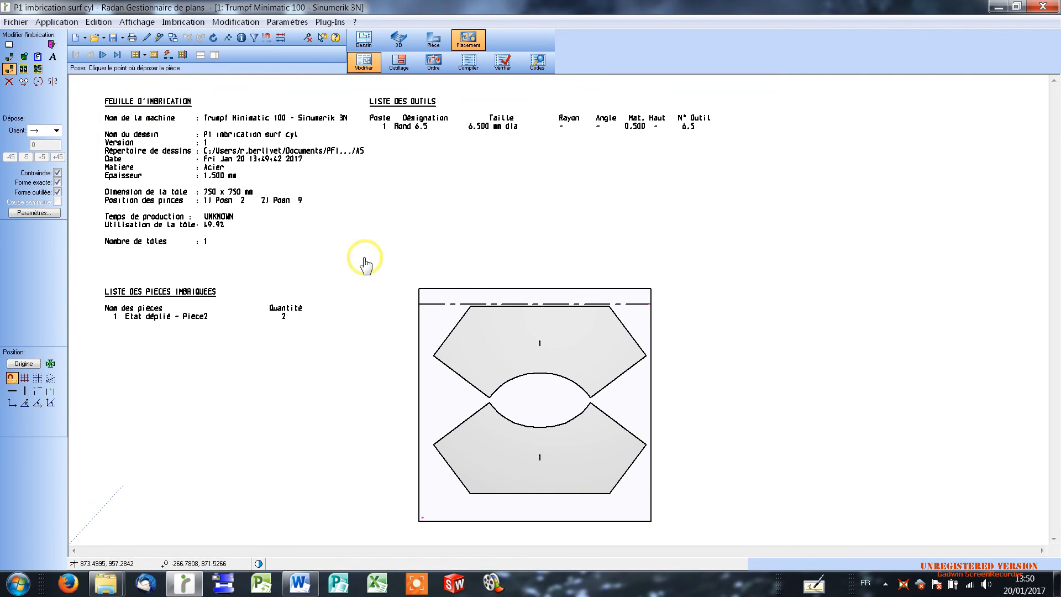